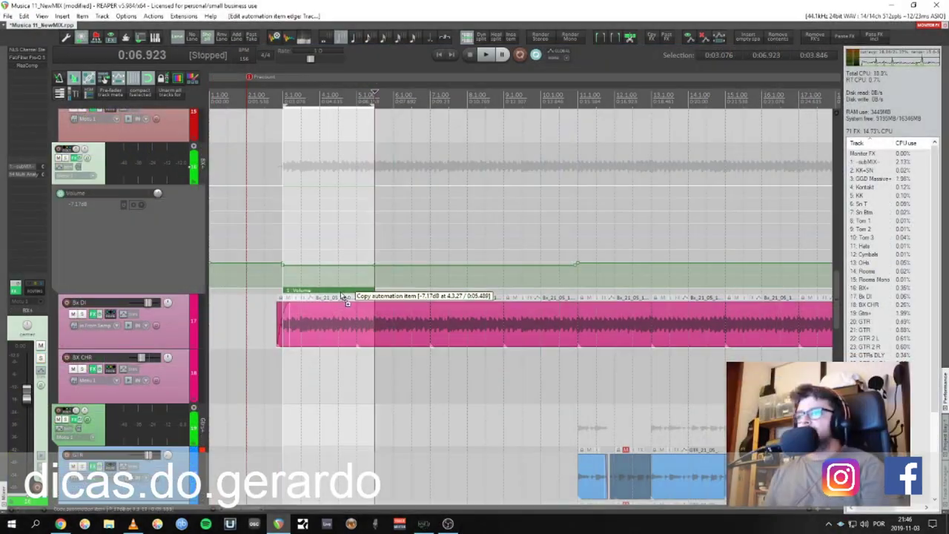
Copy the Volume automation item further along the timeline in the same envelope lane
left_click_drag(344, 297, 638, 296)
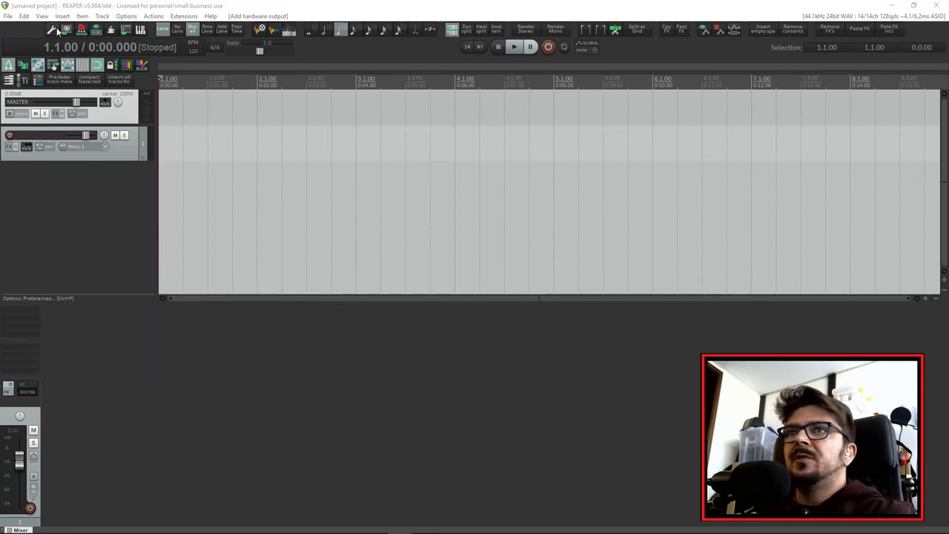
Open the preferences and display the Audio settings page
left_click(124, 17)
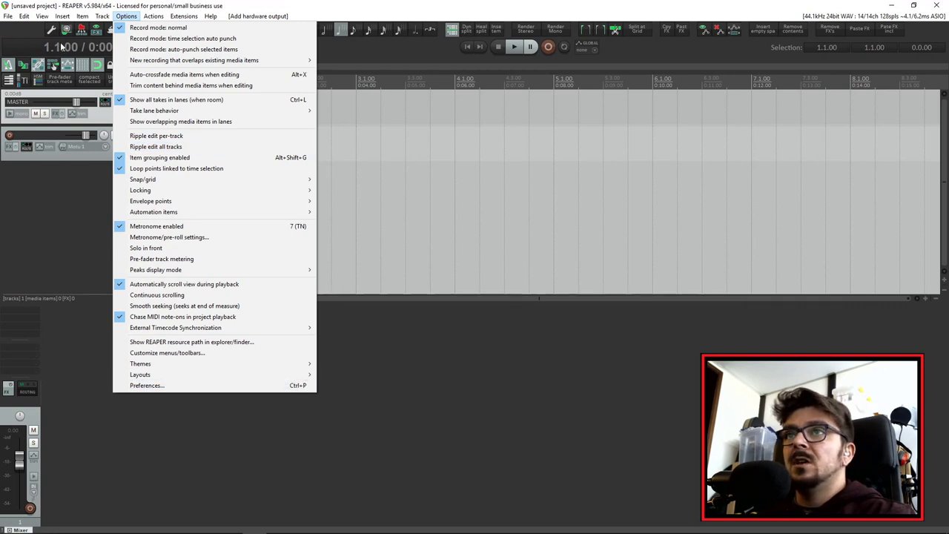
left_click(222, 385)
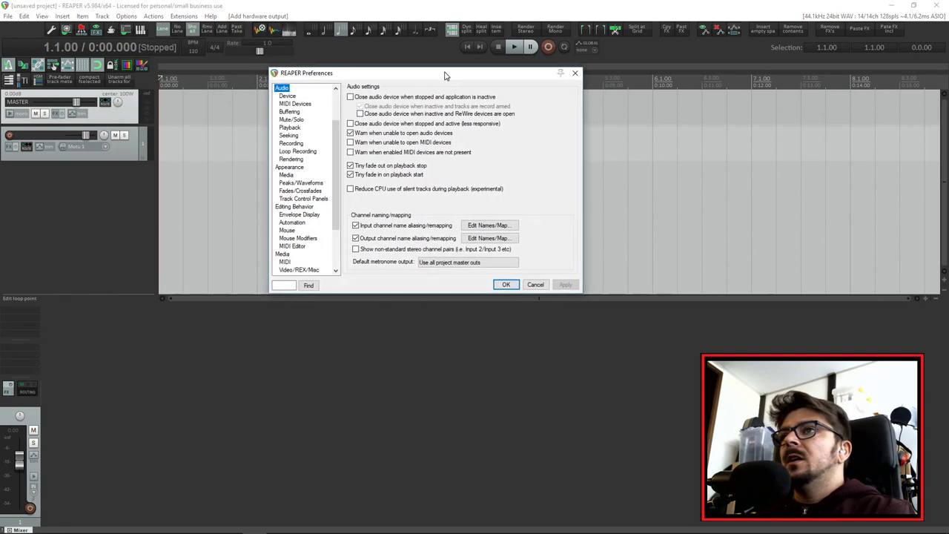
left_click(283, 88)
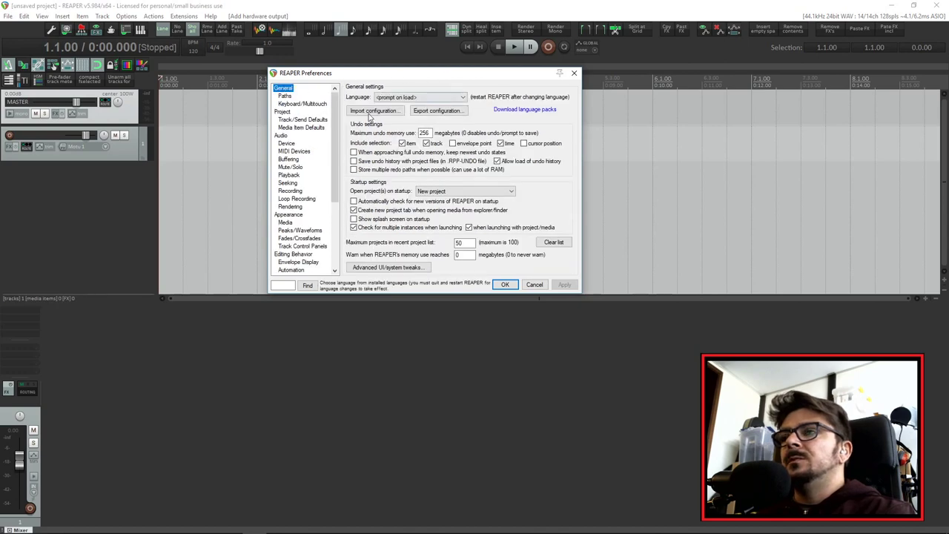
left_click(281, 134)
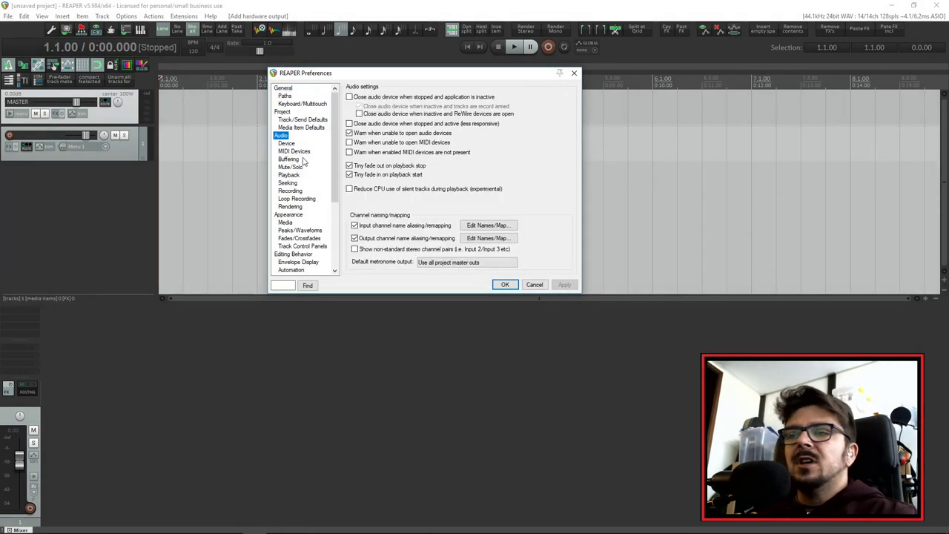
left_click_drag(490, 80, 512, 84)
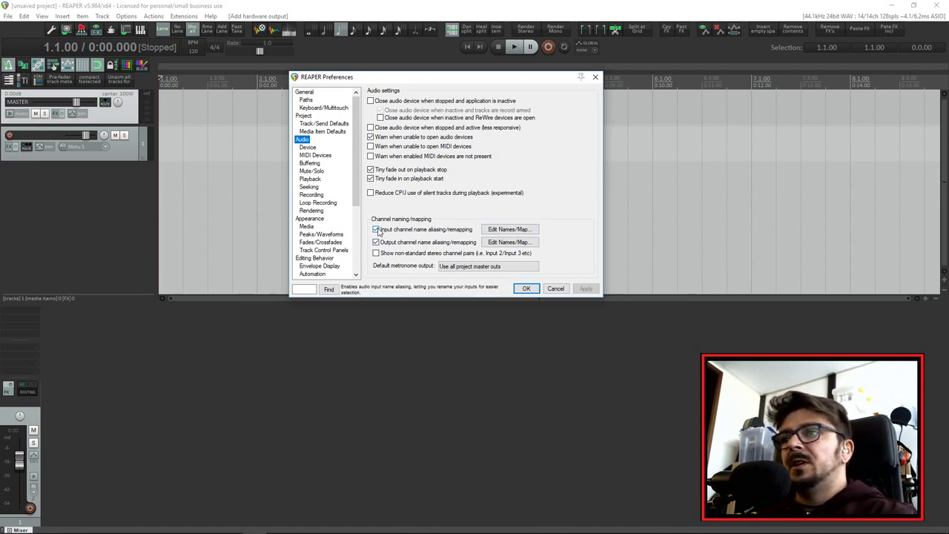
Examine the input channel name mapping, including the alias of Analog 1, and the output channel name mapping
left_click(509, 230)
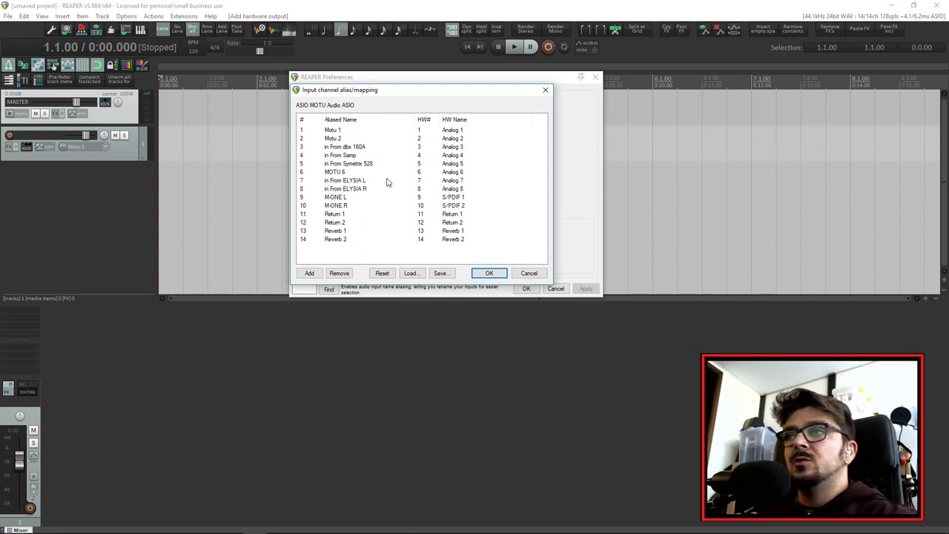
left_click_drag(433, 98, 701, 83)
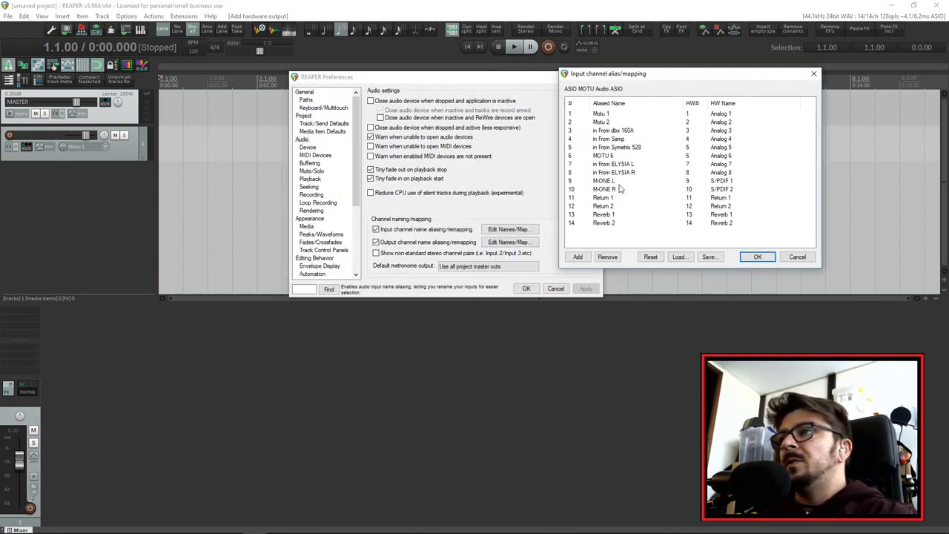
double_click(599, 112)
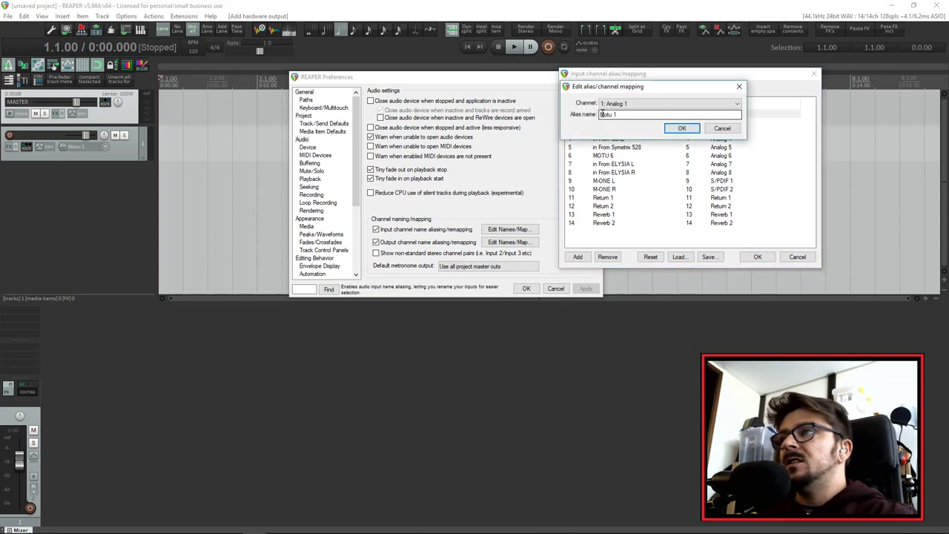
left_click(624, 114)
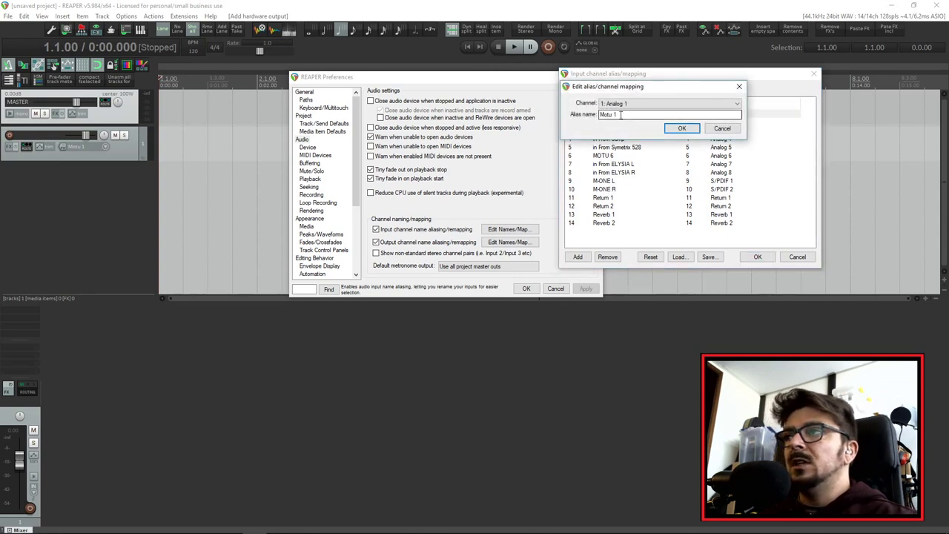
left_click_drag(621, 114, 585, 116)
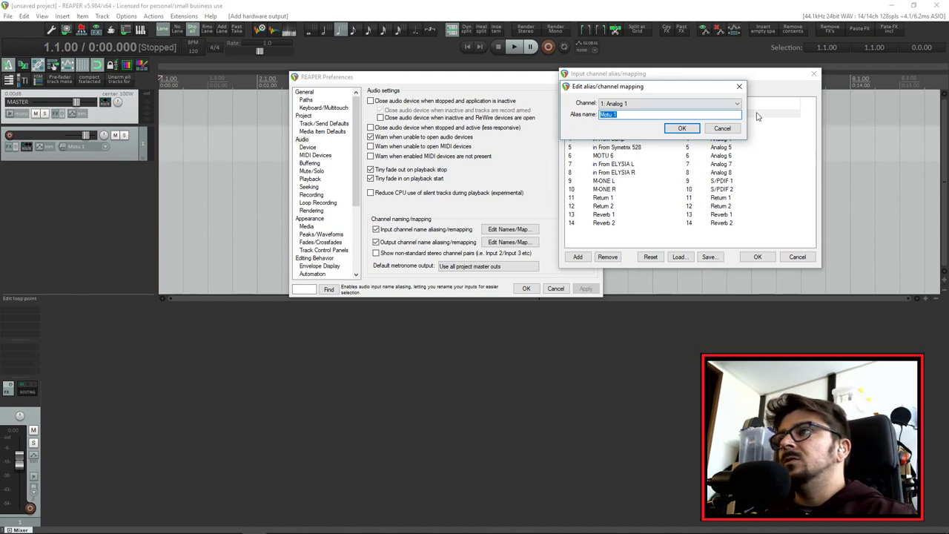
left_click(721, 128)
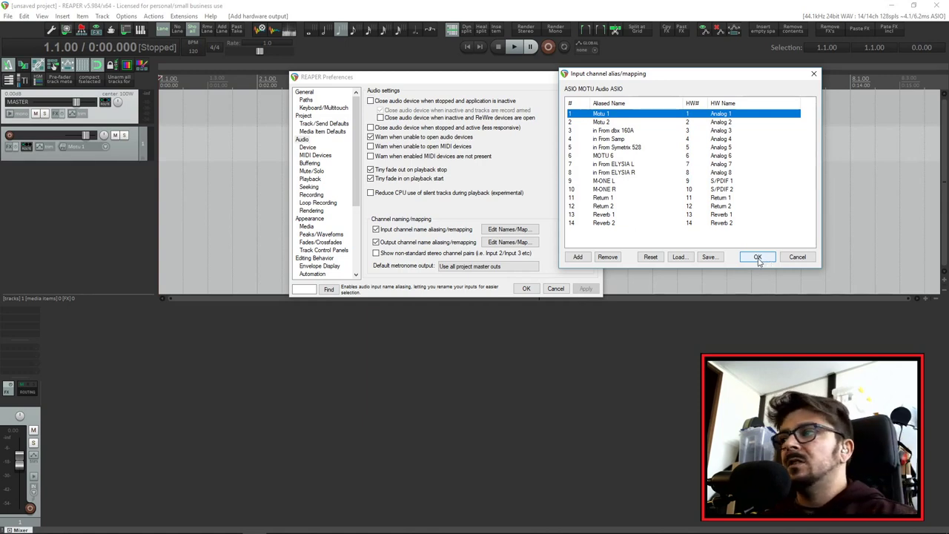
left_click(757, 257)
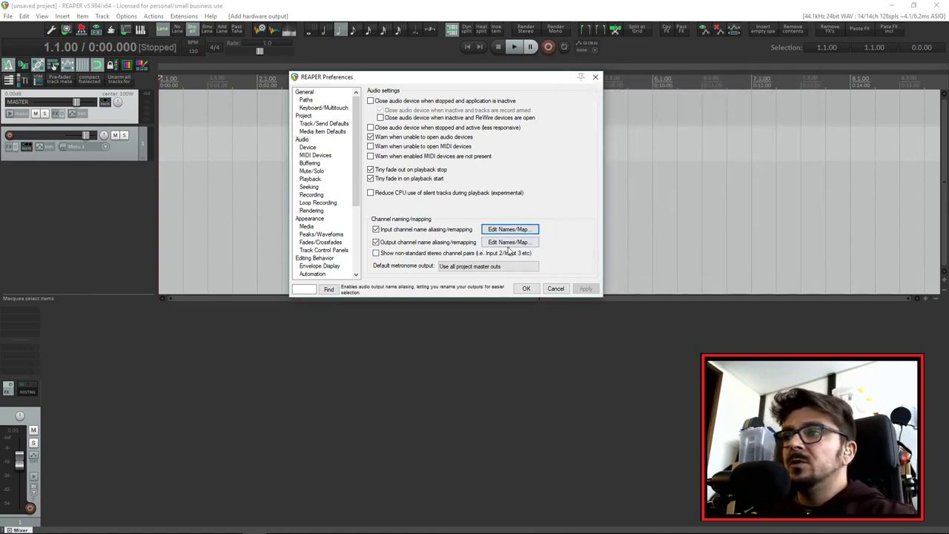
left_click(490, 242)
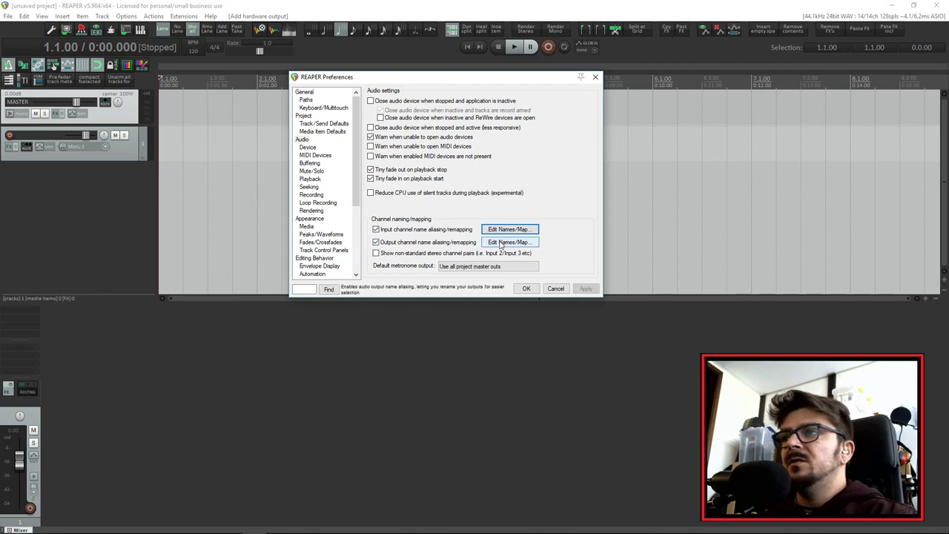
left_click(489, 273)
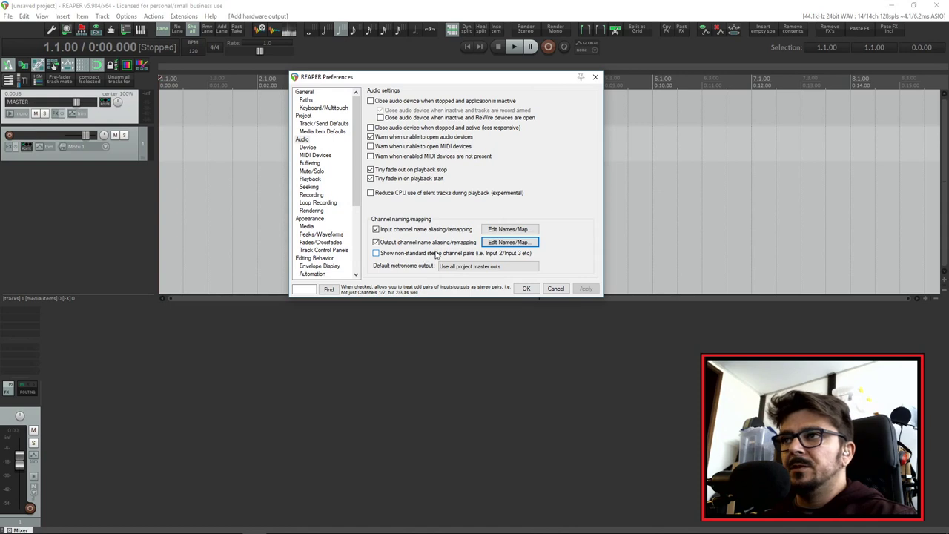
Open the audio device settings and review the available audio systems, keeping ASIO
left_click(307, 148)
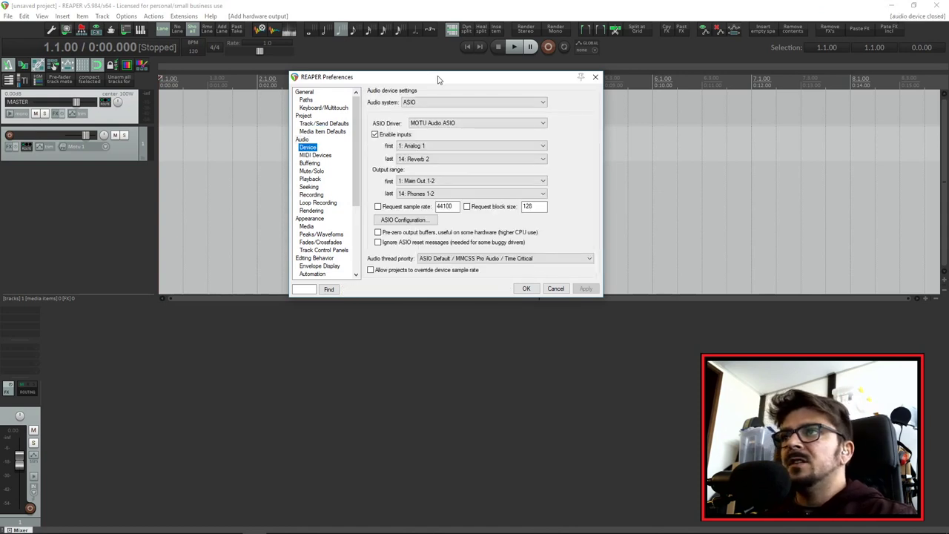
left_click_drag(442, 82, 409, 105)
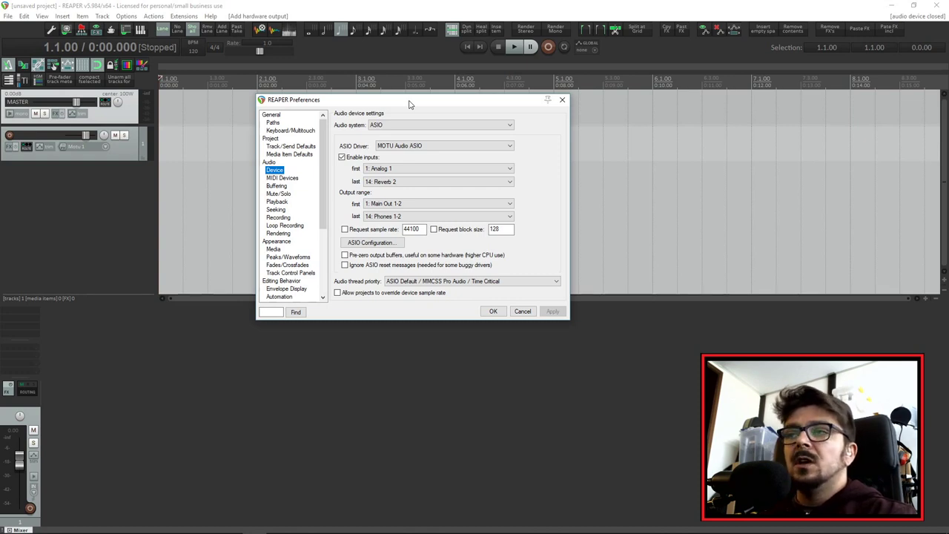
left_click(413, 125)
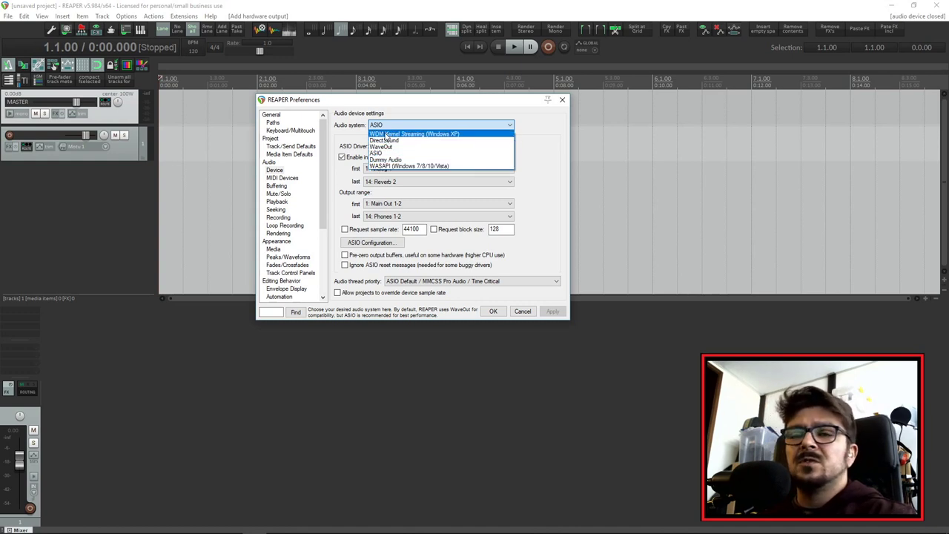
left_click(414, 106)
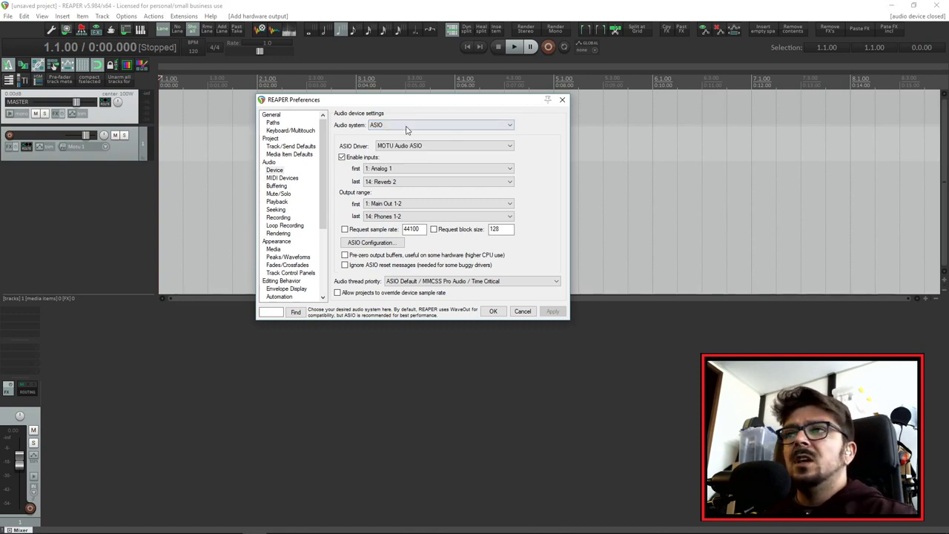
left_click(406, 126)
left_click(406, 130)
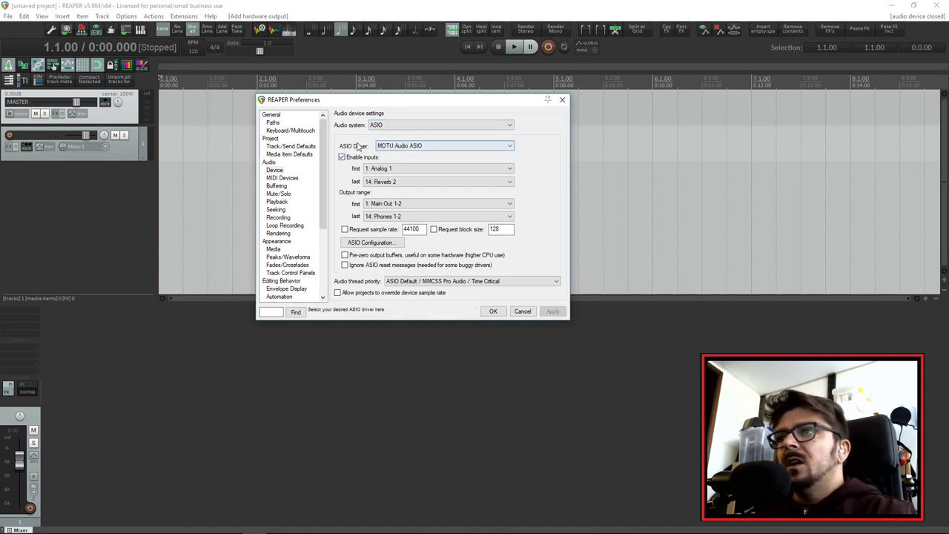
left_click(378, 128)
left_click(378, 130)
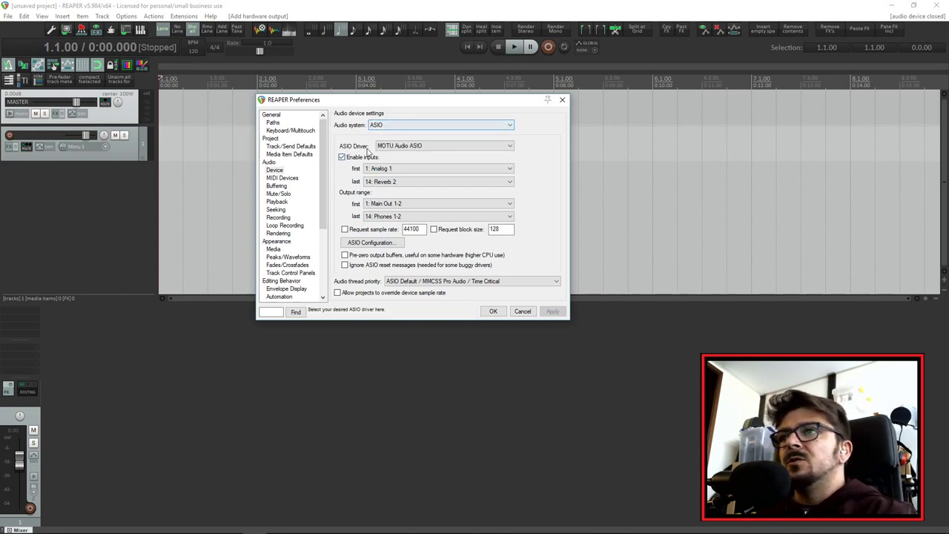
Review the available ASIO drivers and the channels offered as the last enabled input
left_click(509, 149)
left_click(509, 149)
left_click(511, 145)
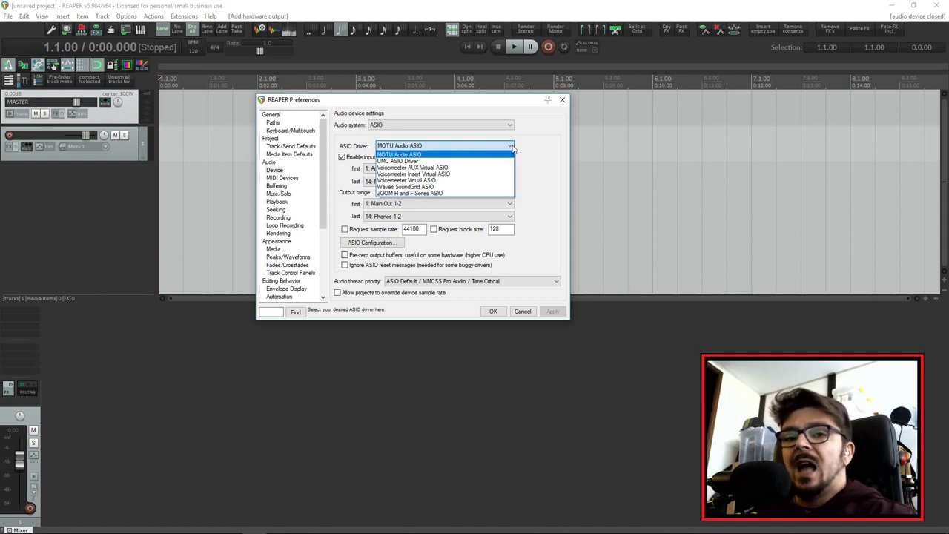
left_click(511, 149)
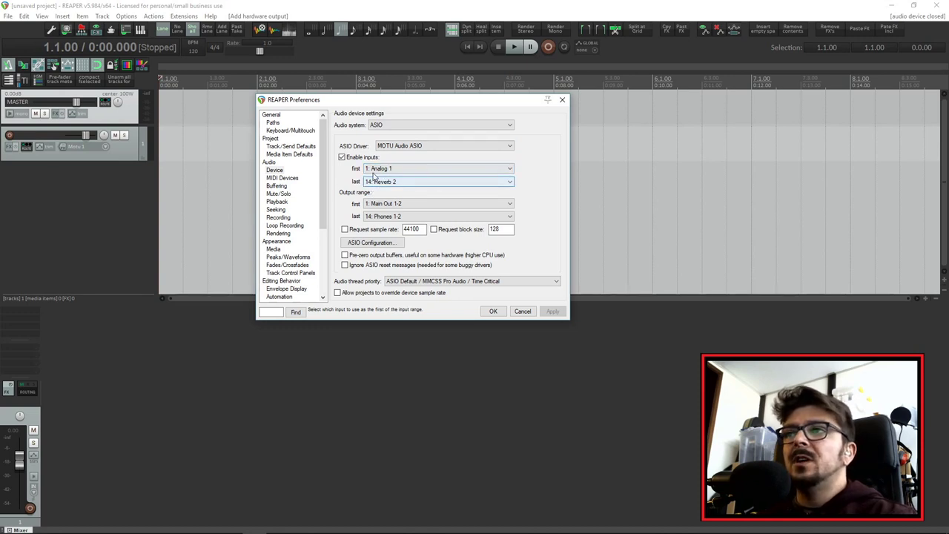
left_click(374, 181)
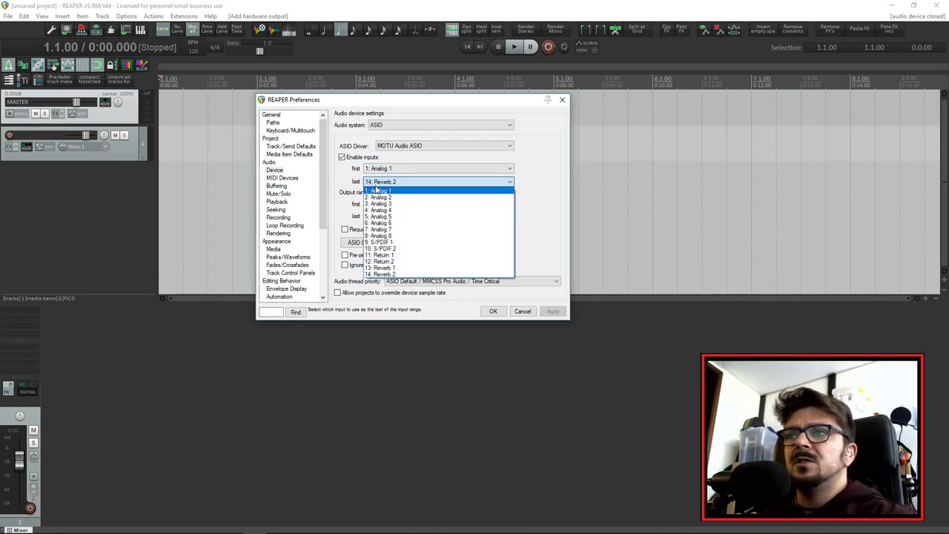
left_click(336, 184)
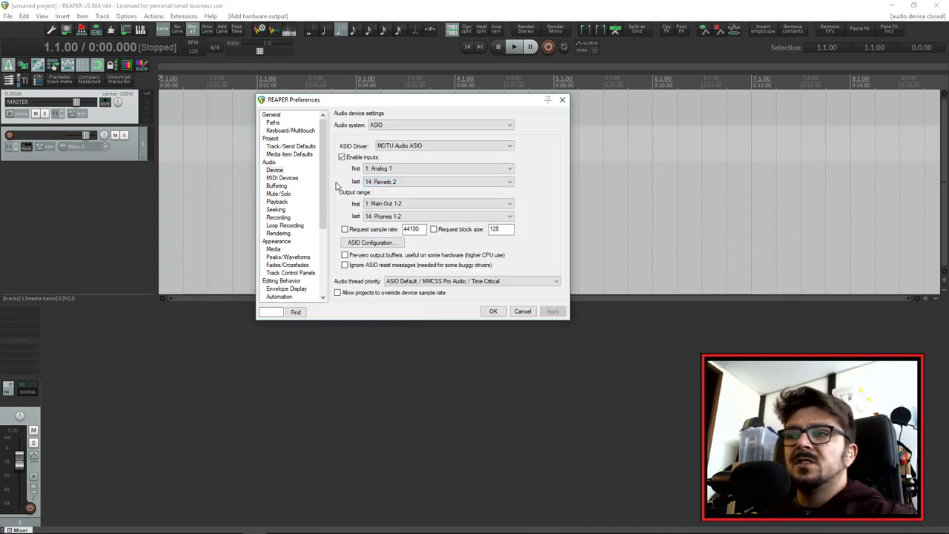
Try 2: Analog 2 as the last enabled input and set it back to 14: Reverb 2
left_click(393, 182)
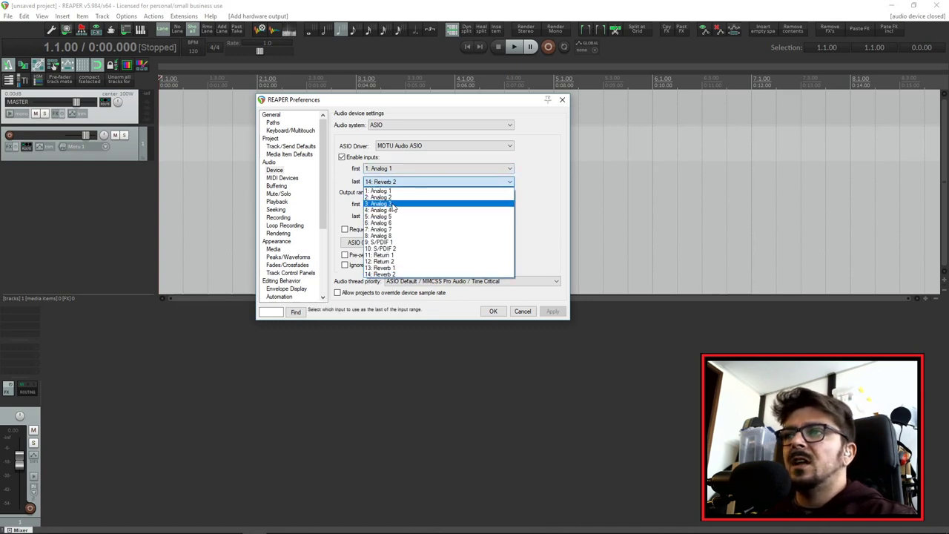
left_click(381, 197)
left_click(393, 182)
left_click(395, 184)
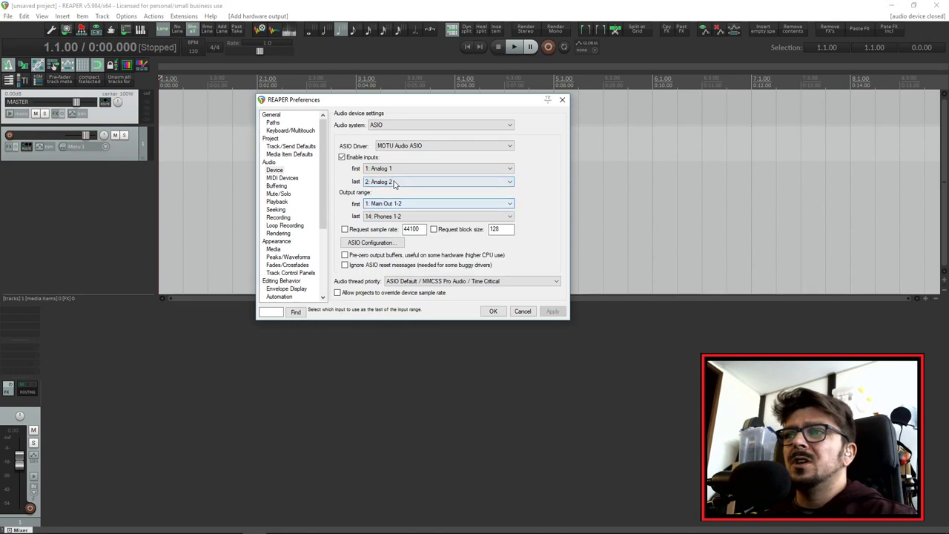
left_click(394, 184)
left_click(388, 274)
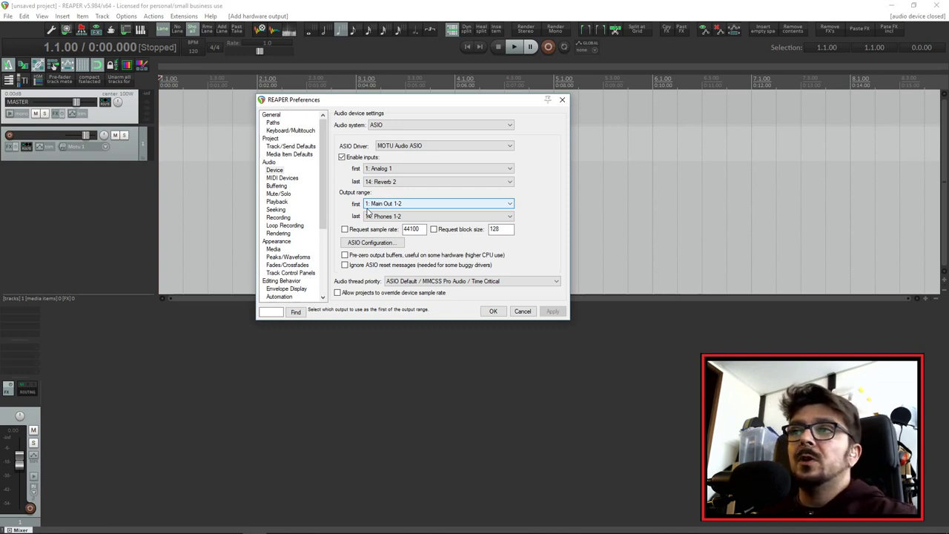
left_click(386, 182)
left_click(390, 202)
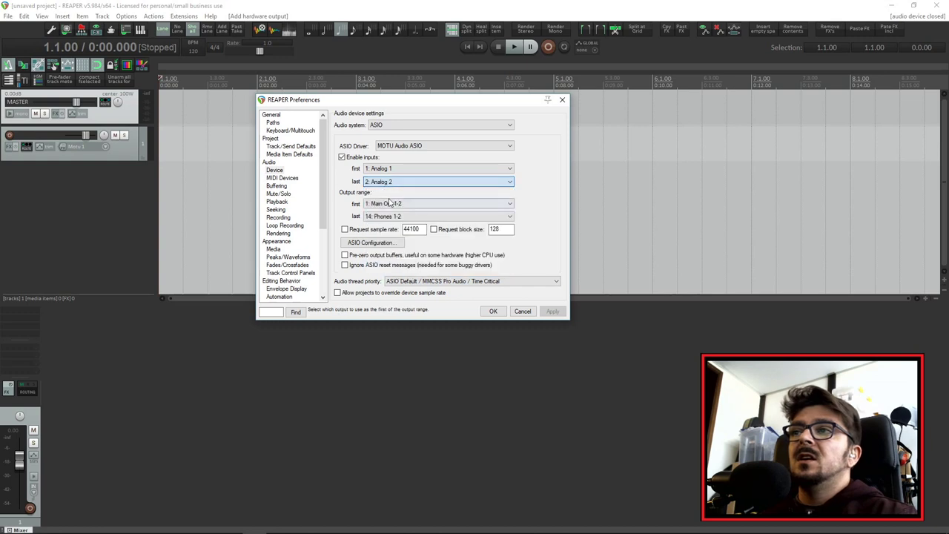
left_click(390, 202)
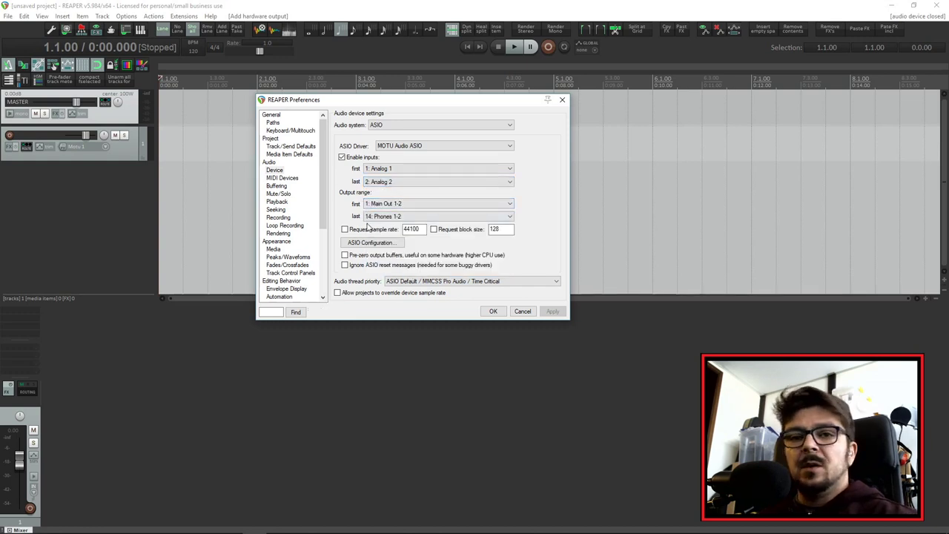
left_click(385, 181)
left_click(393, 276)
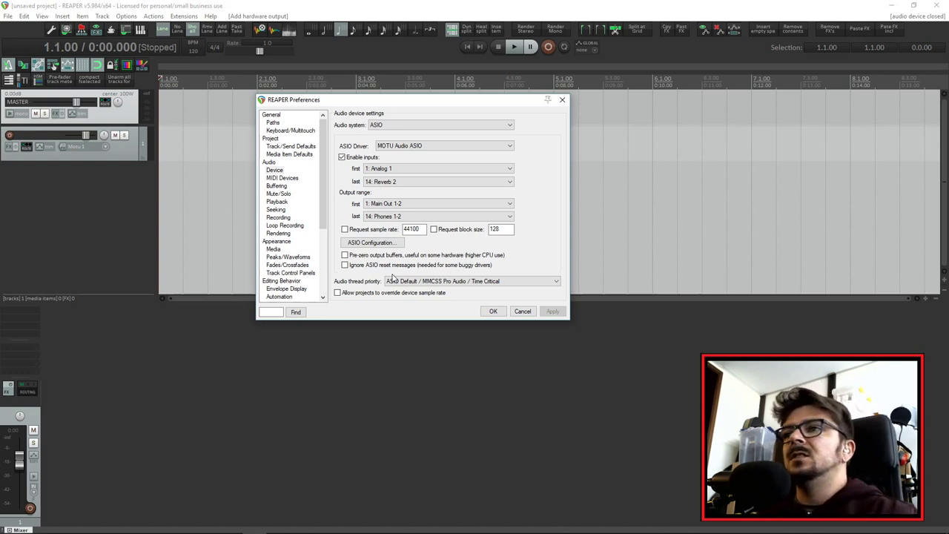
mouse_move(432, 266)
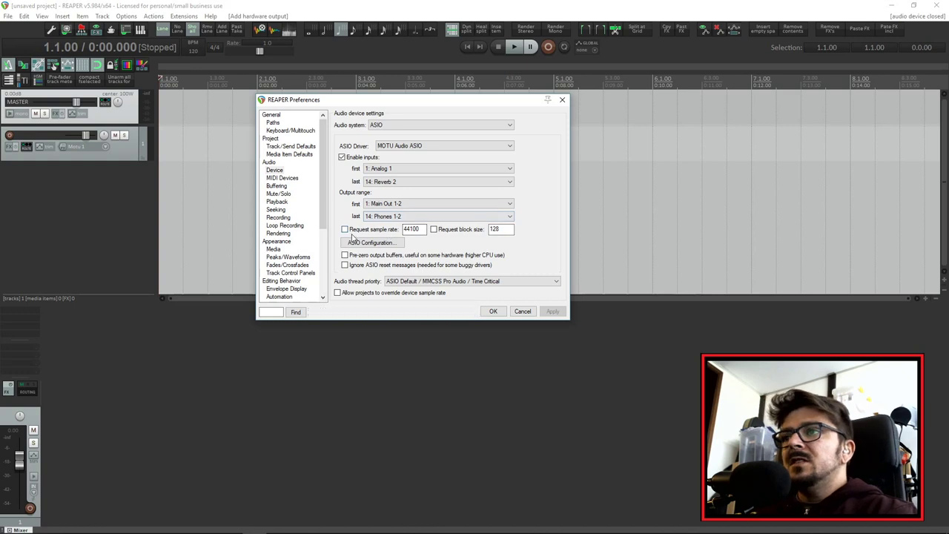
mouse_move(344, 234)
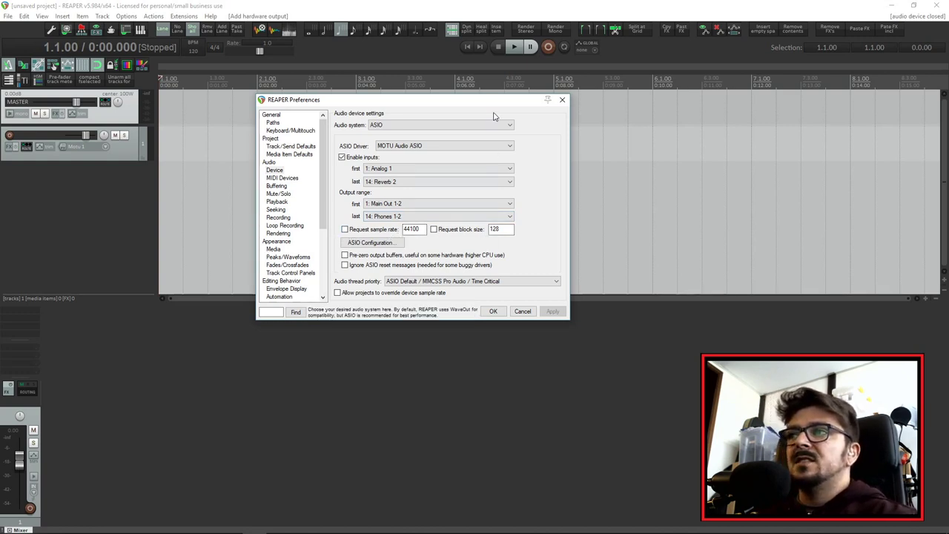
left_click_drag(487, 105, 495, 104)
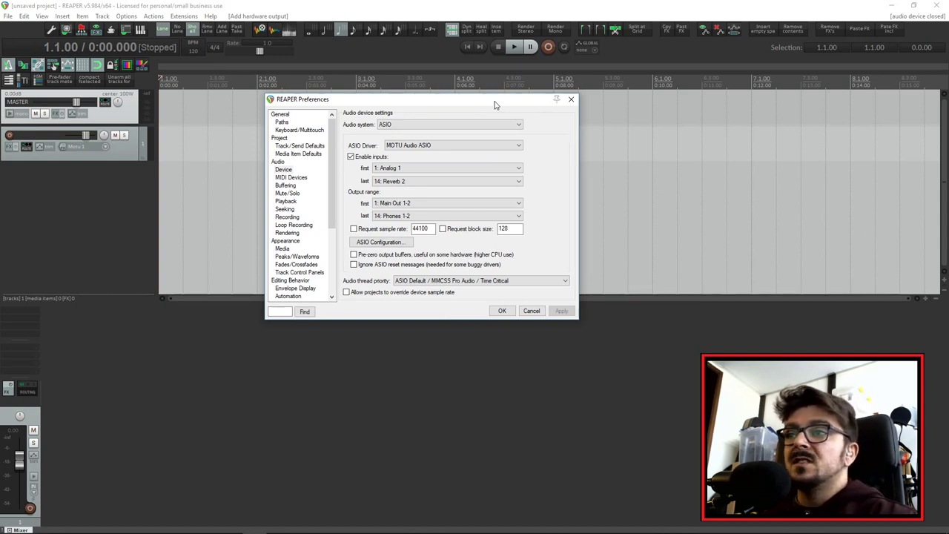
mouse_move(363, 234)
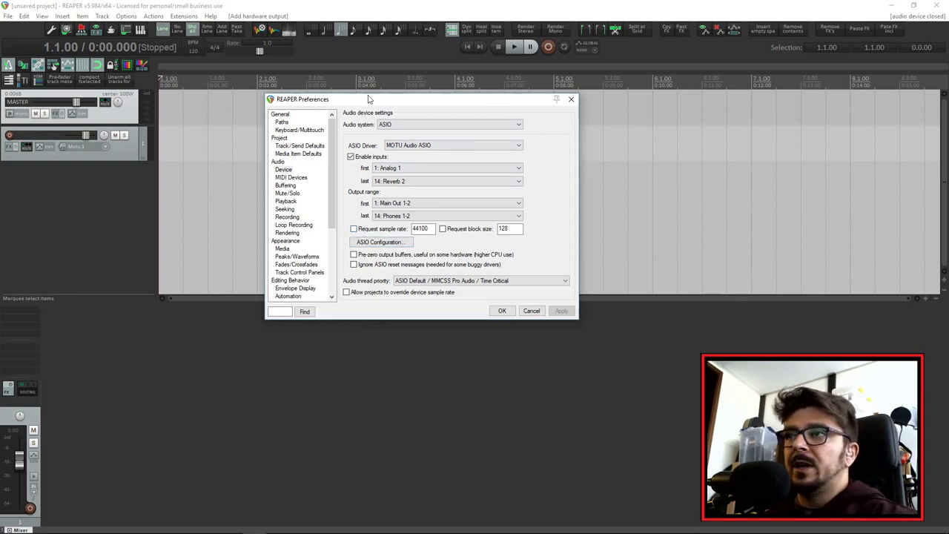
Switch the 44100 sample rate request on and off again, and accept the audio device preferences
left_click_drag(370, 101, 374, 92)
mouse_move(359, 224)
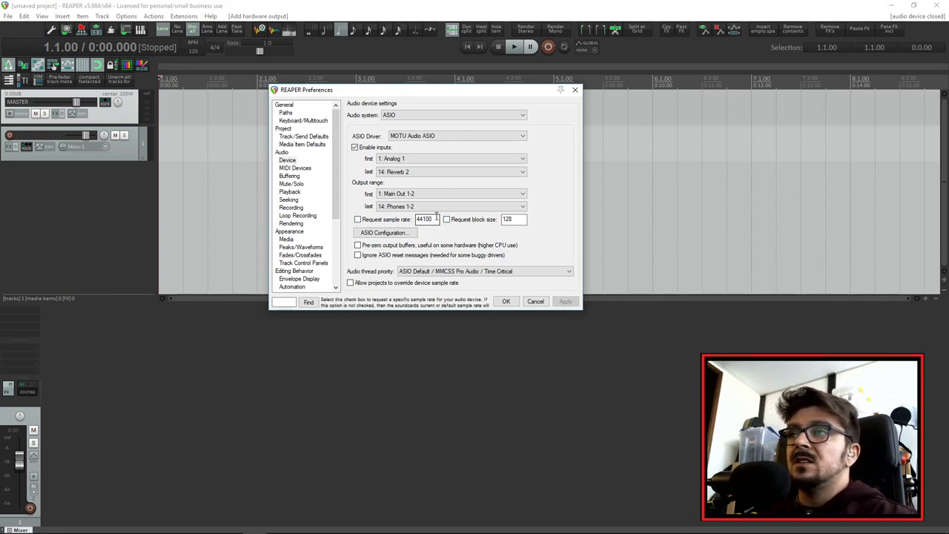
left_click_drag(470, 93, 508, 96)
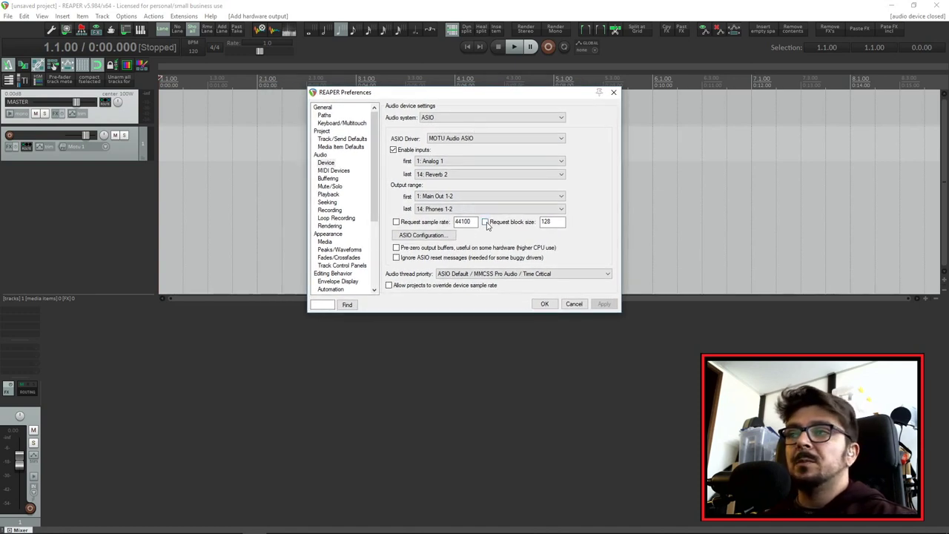
left_click(396, 222)
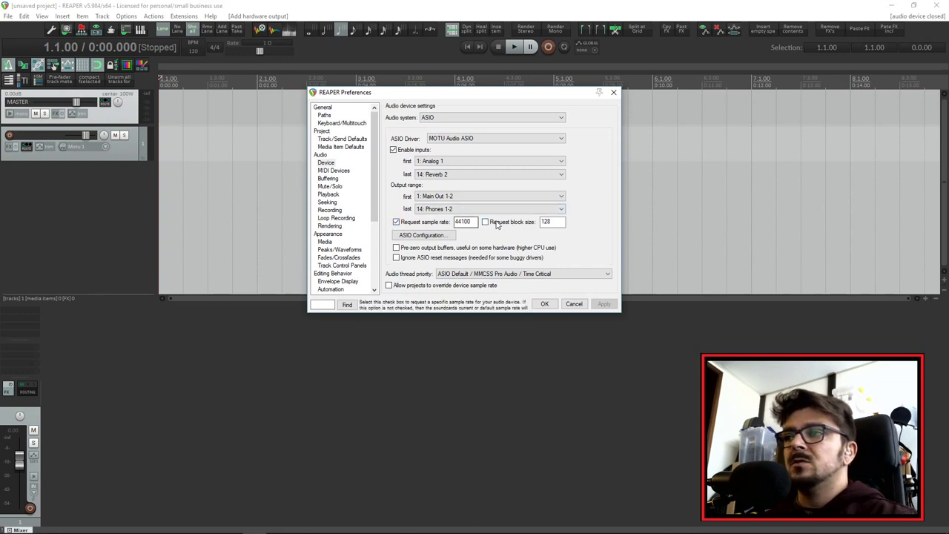
left_click(397, 222)
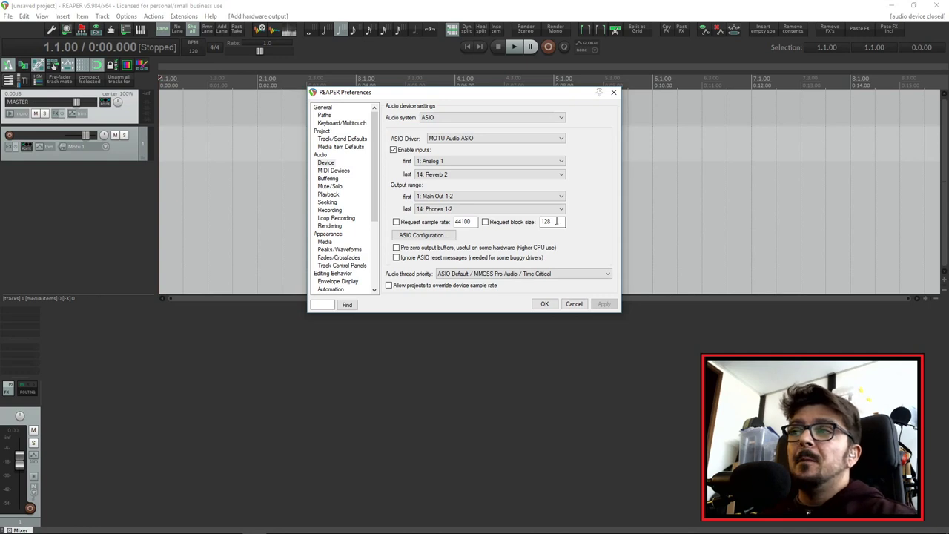
left_click(545, 304)
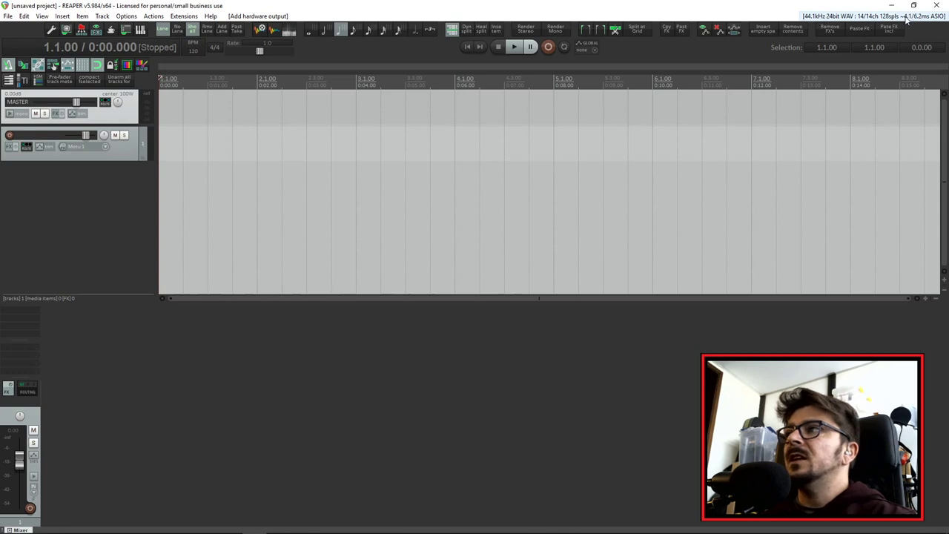
Hide the recording format and the audio device information from the status readout
left_click(906, 19)
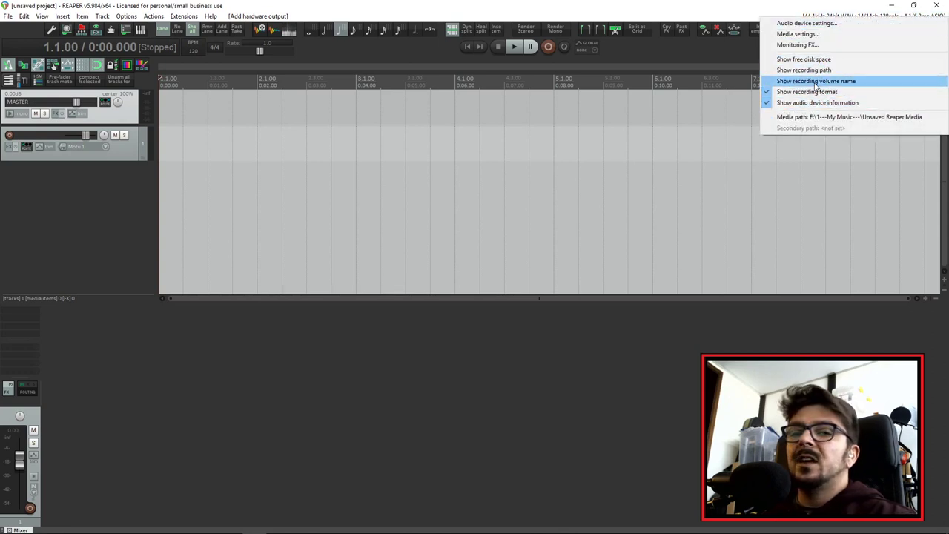
left_click(819, 92)
left_click(906, 17)
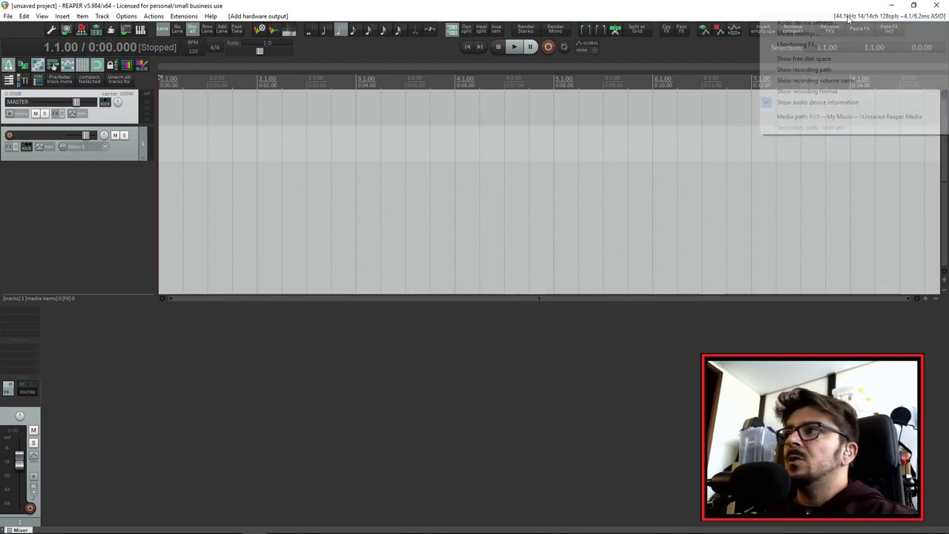
left_click(834, 102)
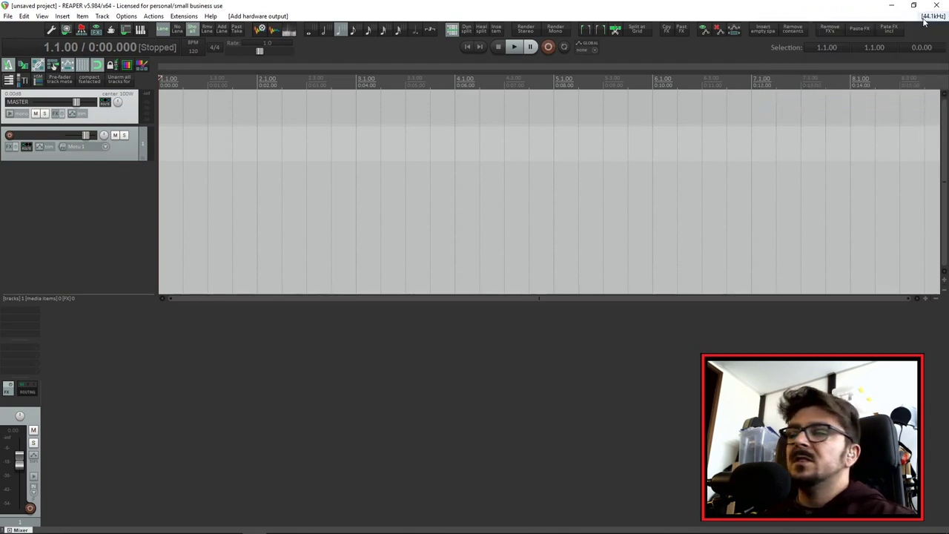
Add the free disk space and the recording path to the status readout
left_click(925, 19)
left_click(838, 59)
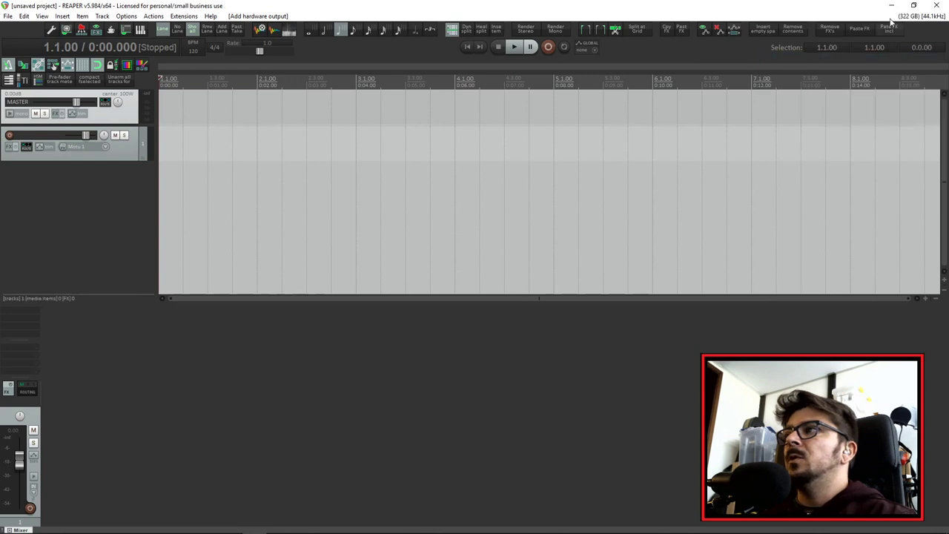
left_click(912, 17)
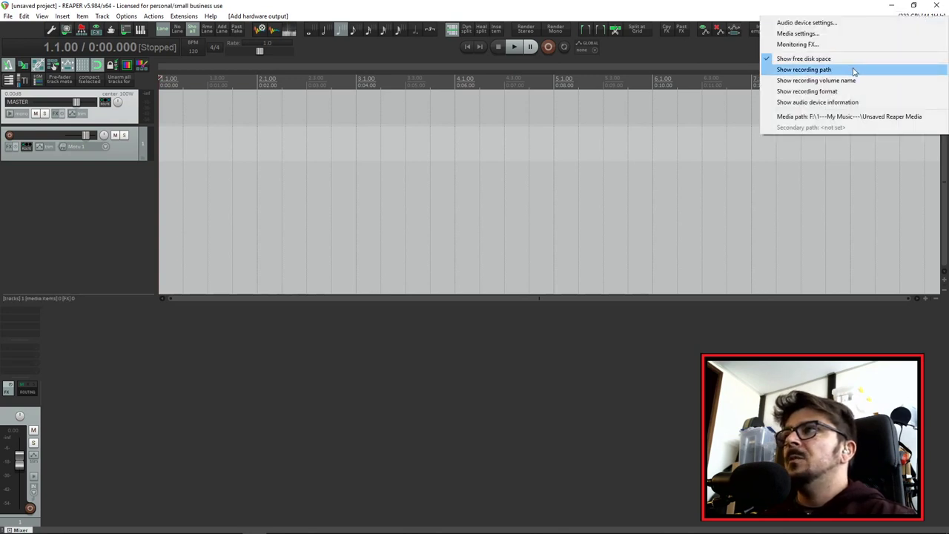
left_click(854, 70)
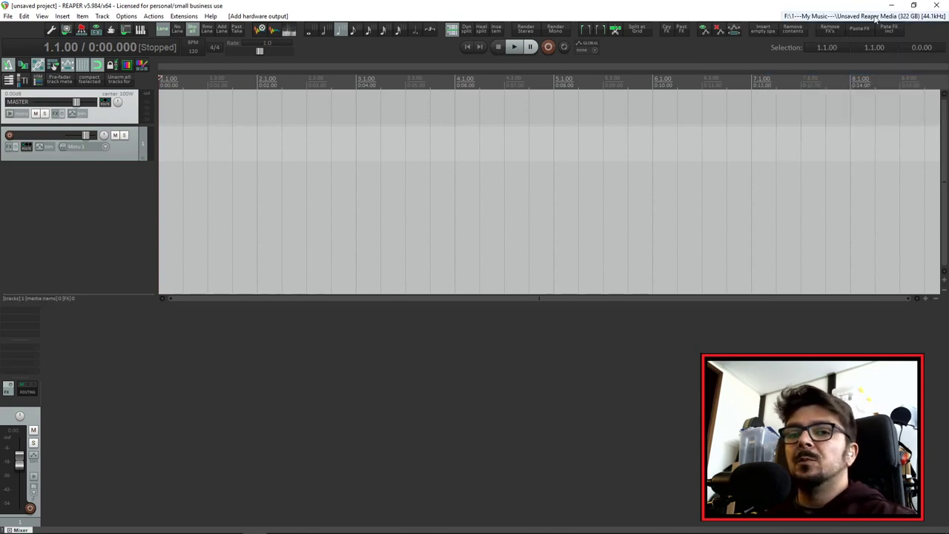
Remove the free disk space and the recording path from the status readout
left_click(875, 18)
left_click(875, 59)
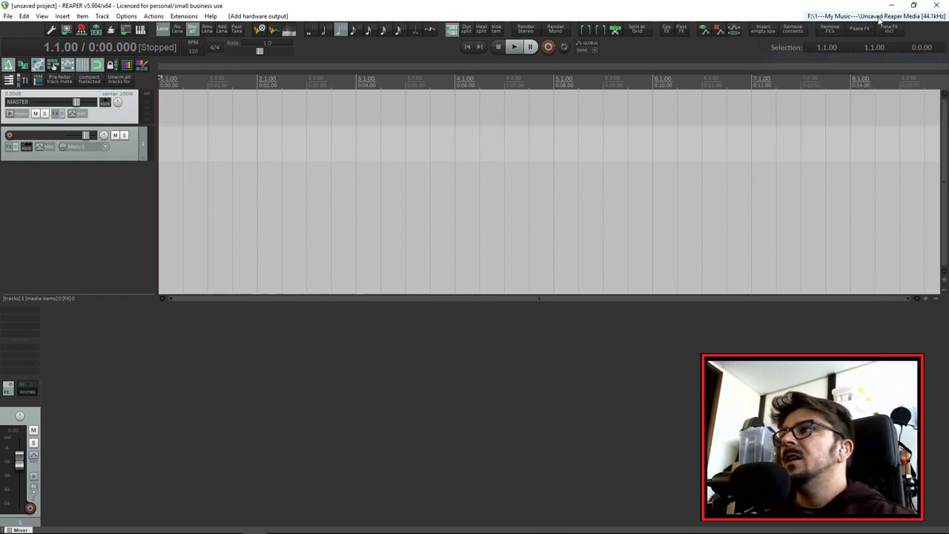
left_click(879, 18)
left_click(850, 69)
Show the audio device information and the recording format in the status readout again
left_click(873, 18)
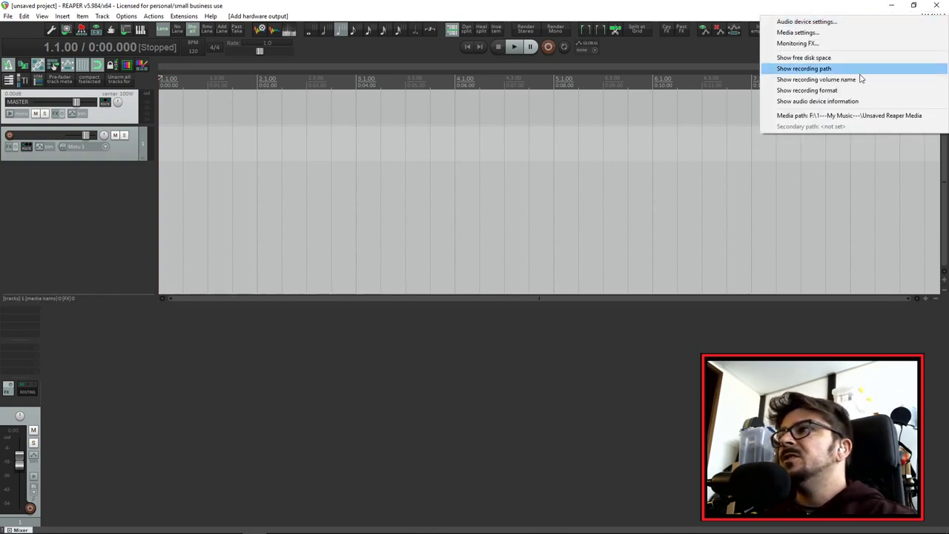
left_click(852, 101)
left_click(874, 17)
left_click(834, 95)
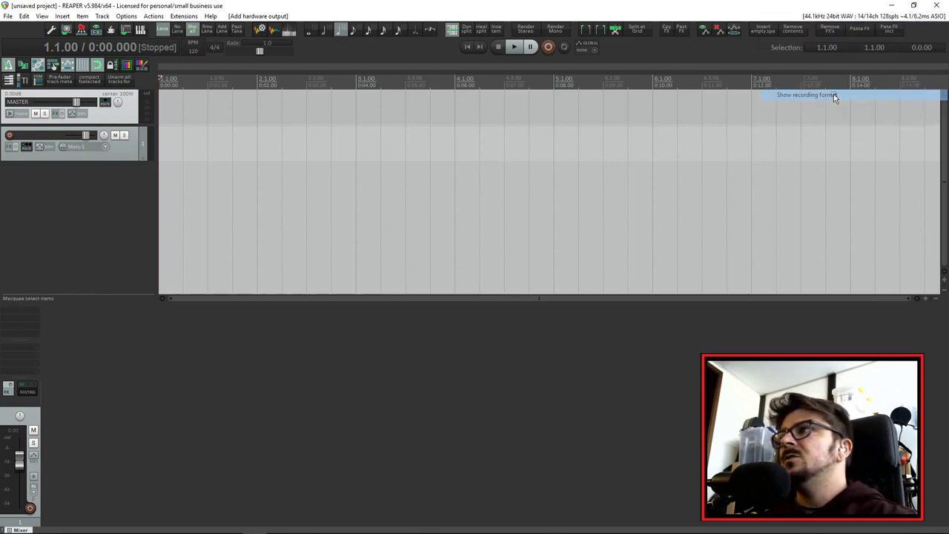